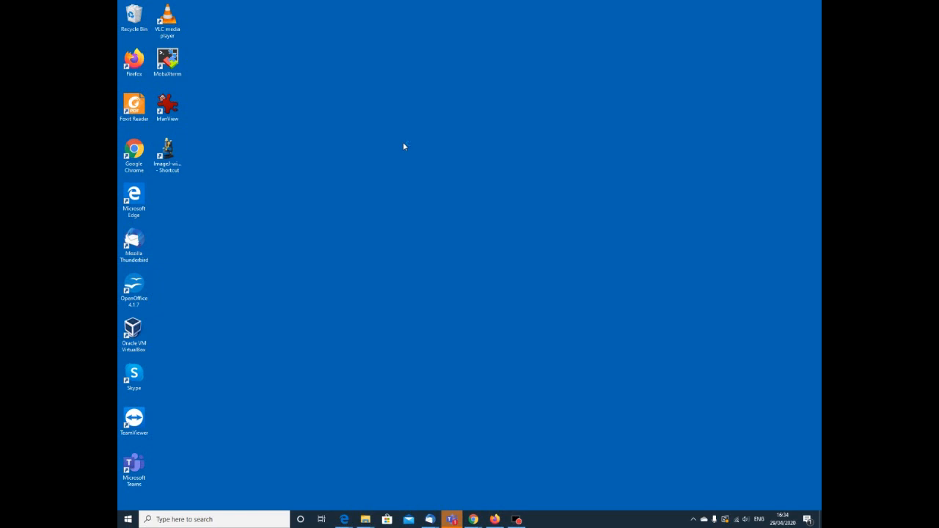
Launch Fiji (ImageJ) from its desktop shortcut.
double_click(168, 154)
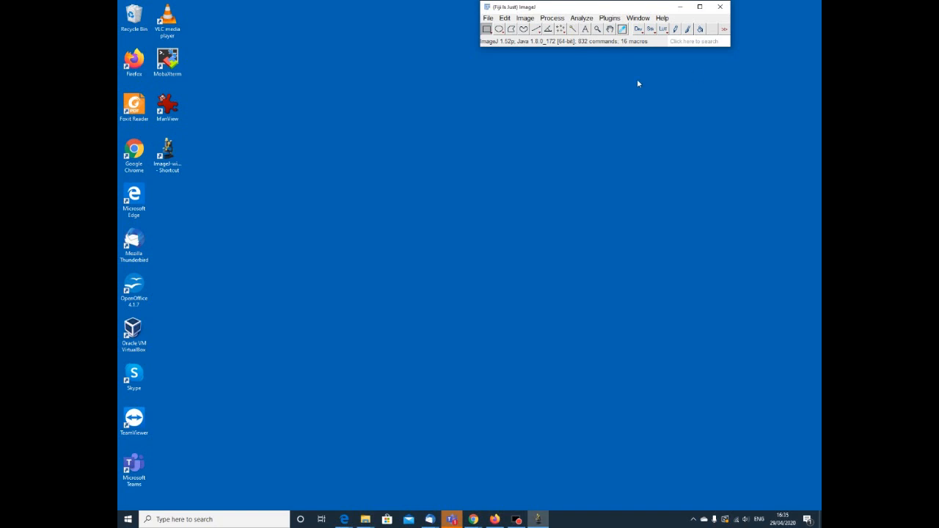
click(489, 19)
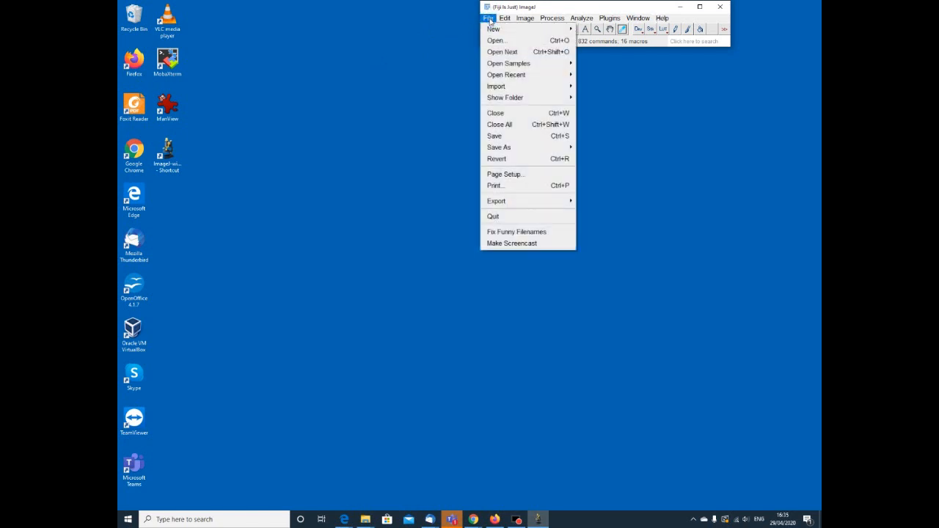
mouse_move(577, 22)
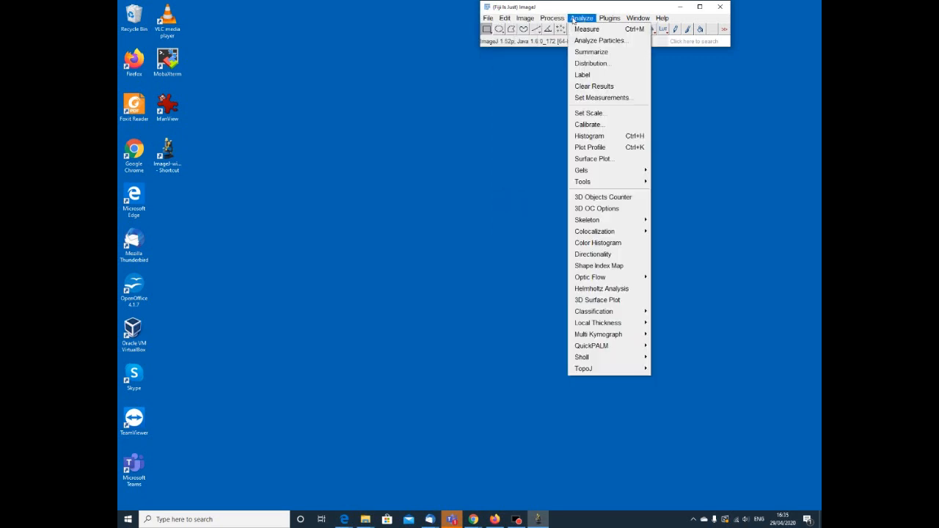
mouse_move(579, 173)
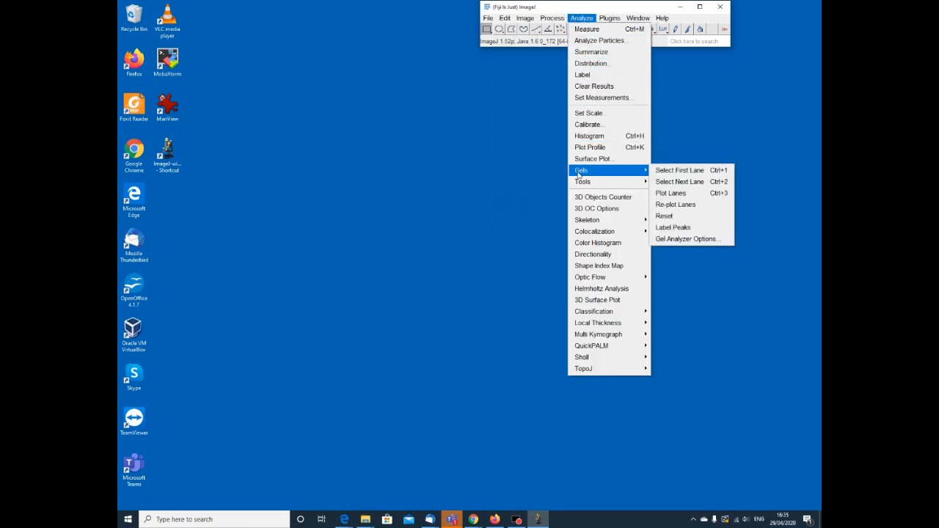
click(438, 60)
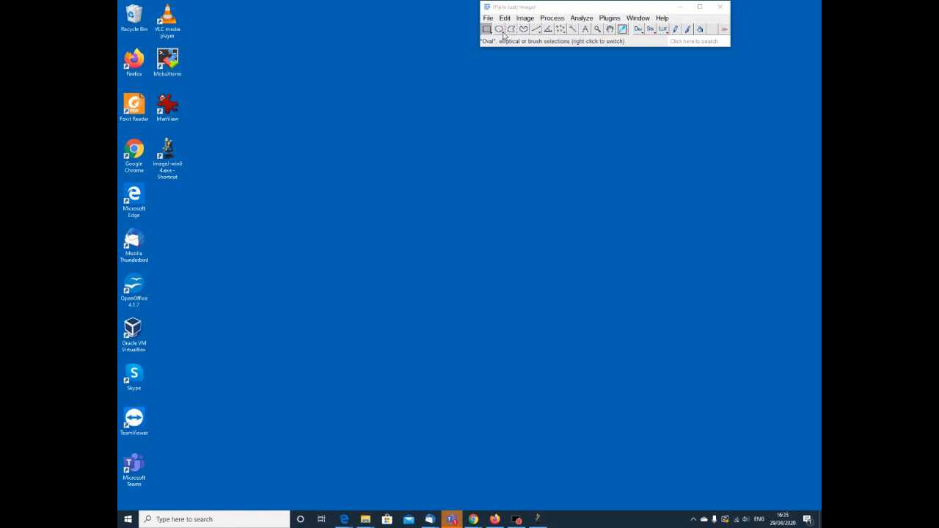
right_click(503, 34)
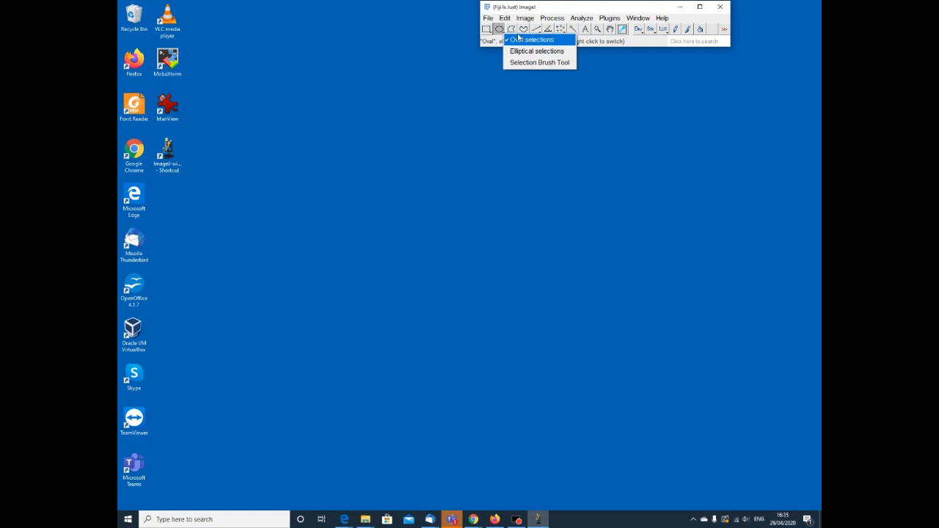
click(453, 39)
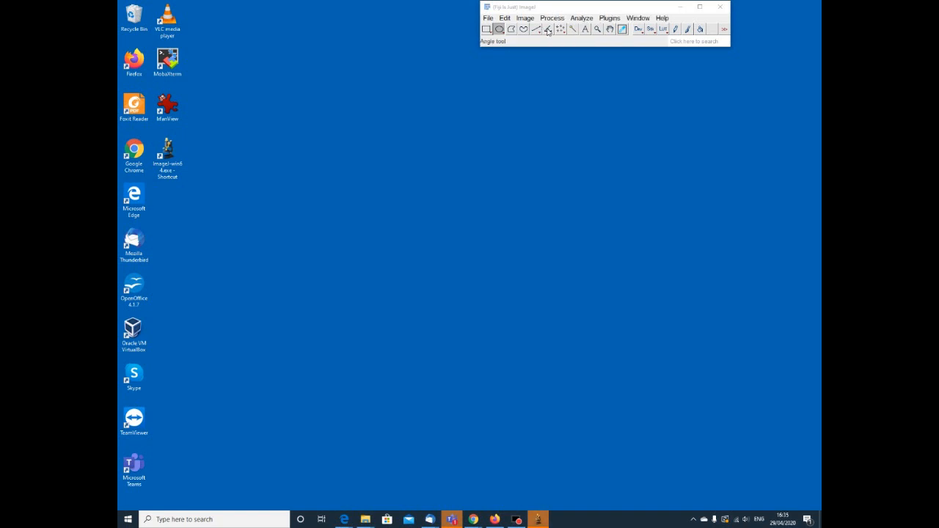
Search the Fiji commands for "Open" and close the search results.
click(688, 41)
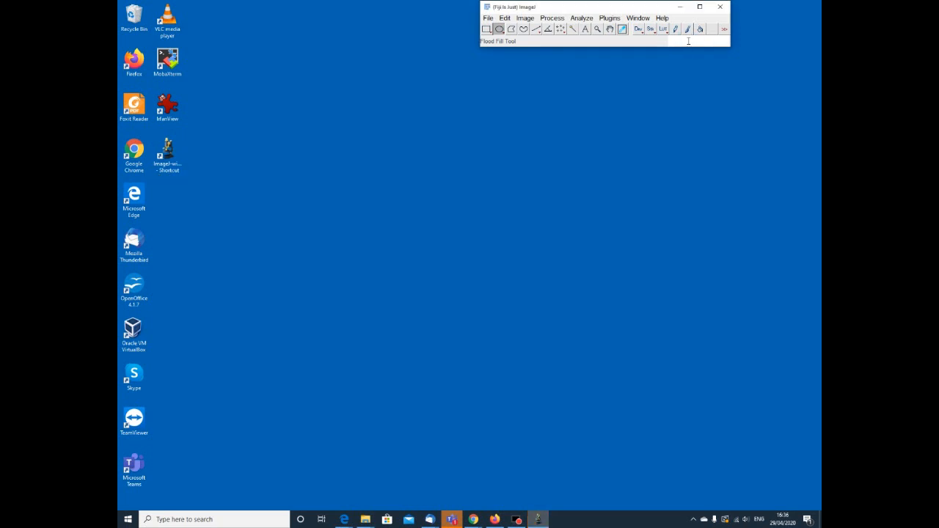
text(Open)
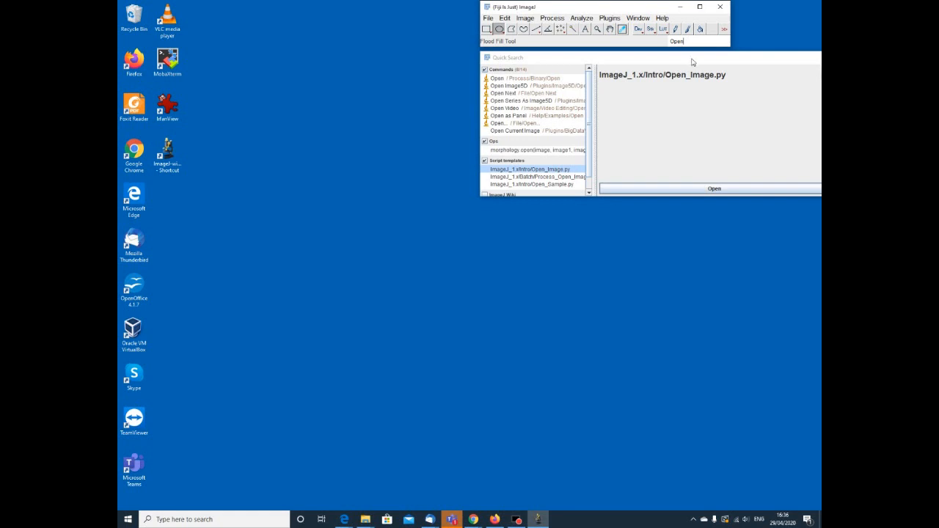
drag(694, 58, 596, 59)
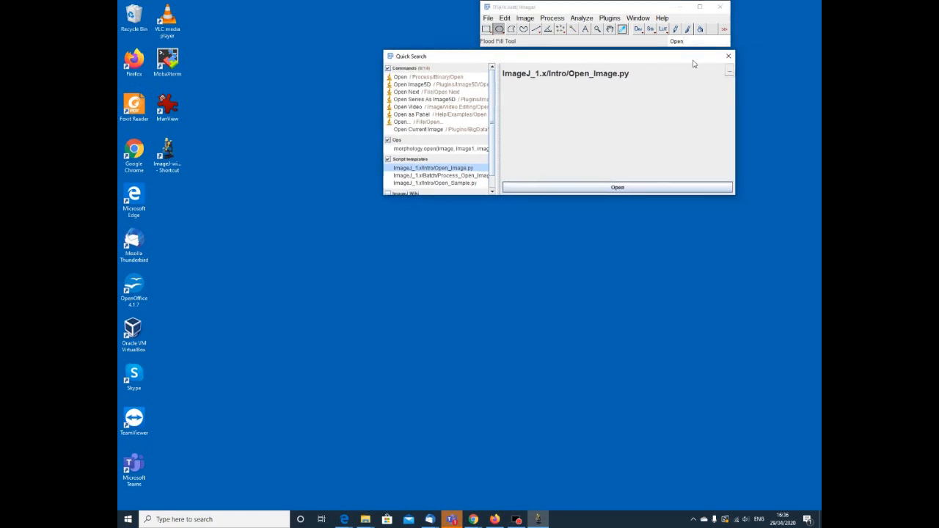
click(729, 58)
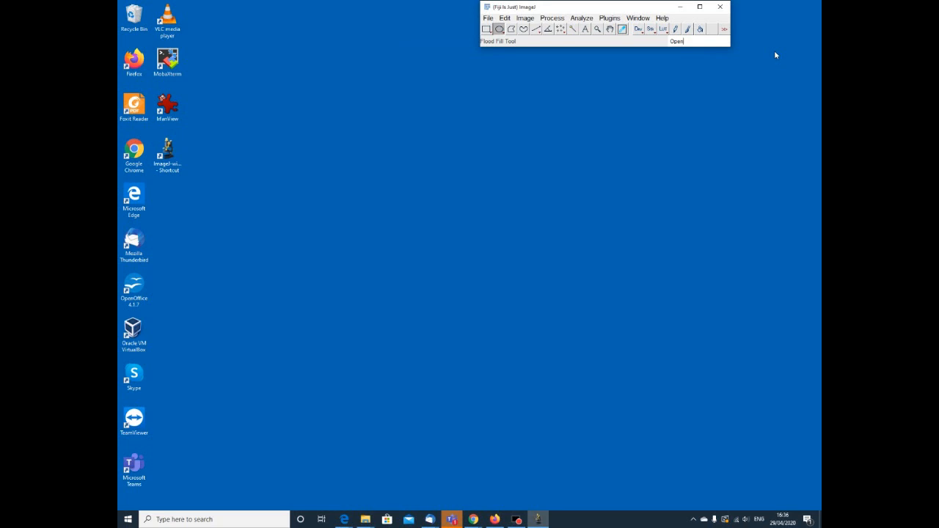
Open the image negative_stain_001.dm3 from the data folder.
click(490, 19)
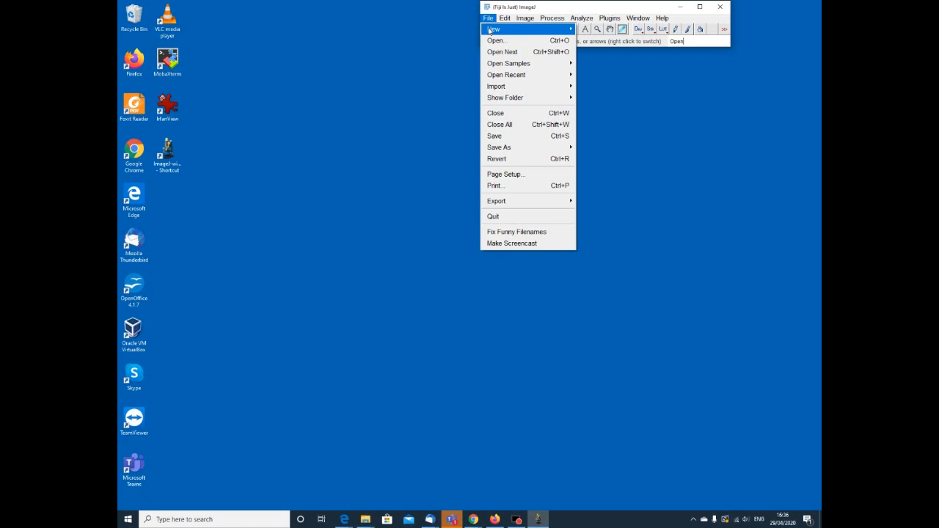
click(494, 42)
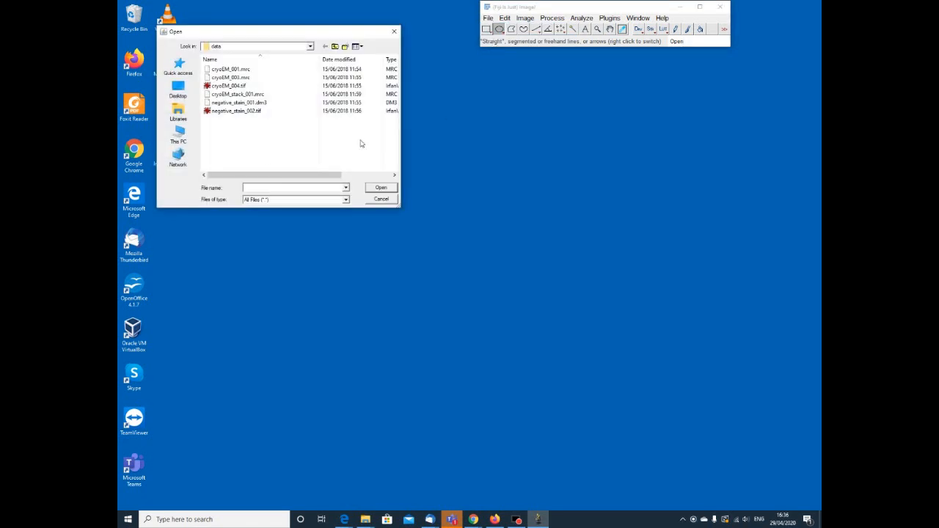
click(231, 105)
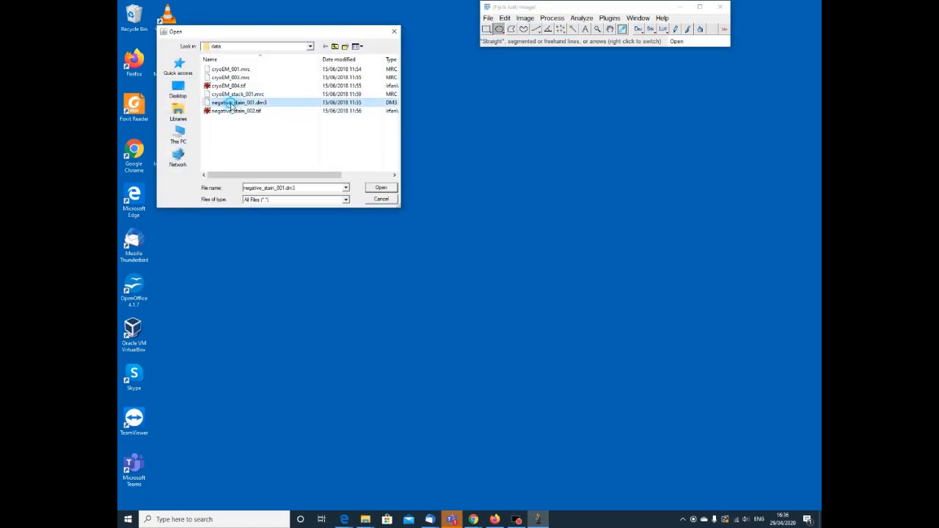
click(381, 188)
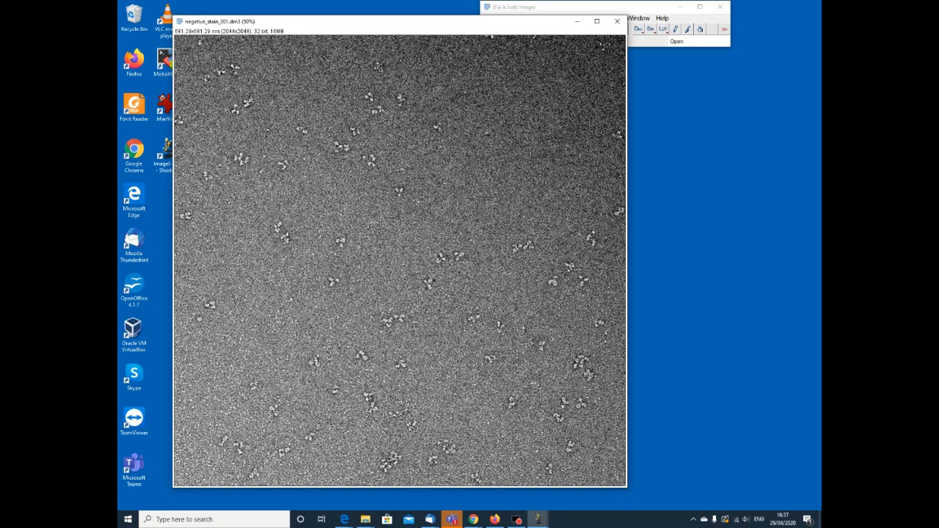
Add a scale bar to the negative stain image, 100 nm wide and 32 pixels high.
click(657, 10)
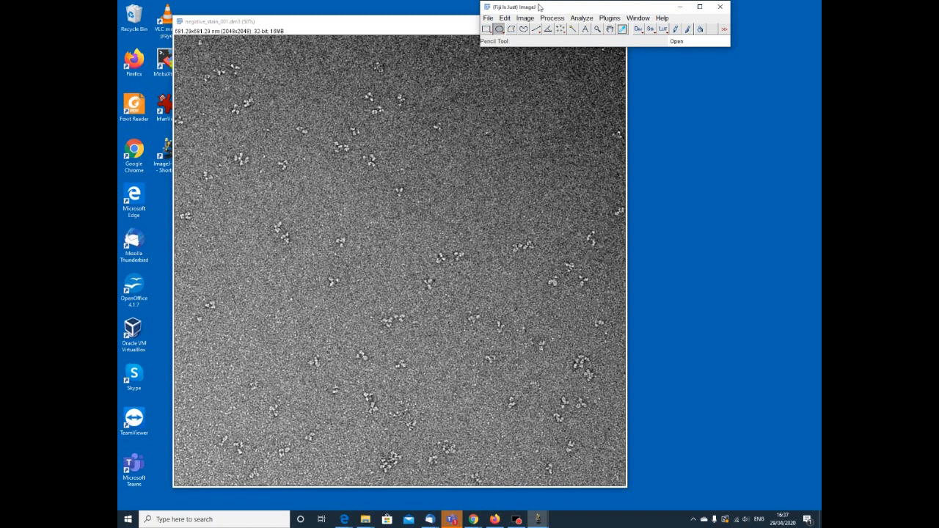
click(583, 20)
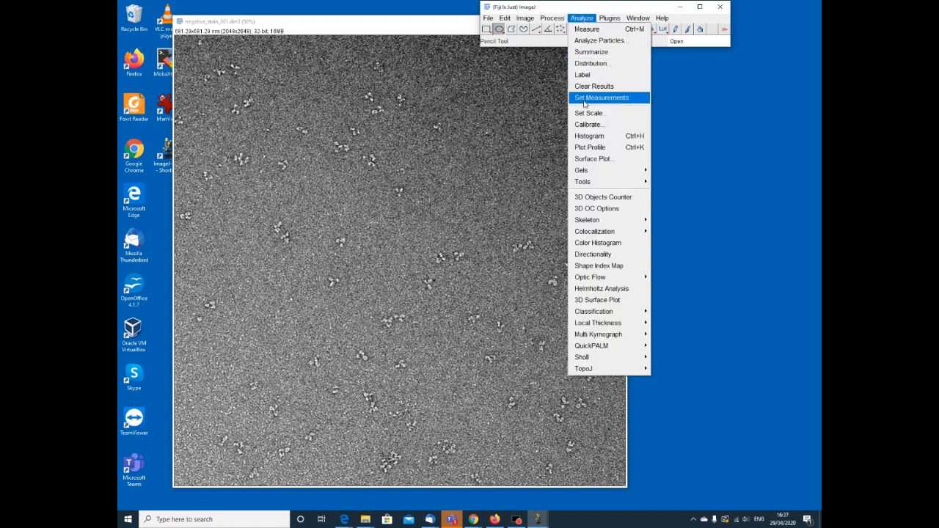
mouse_move(587, 185)
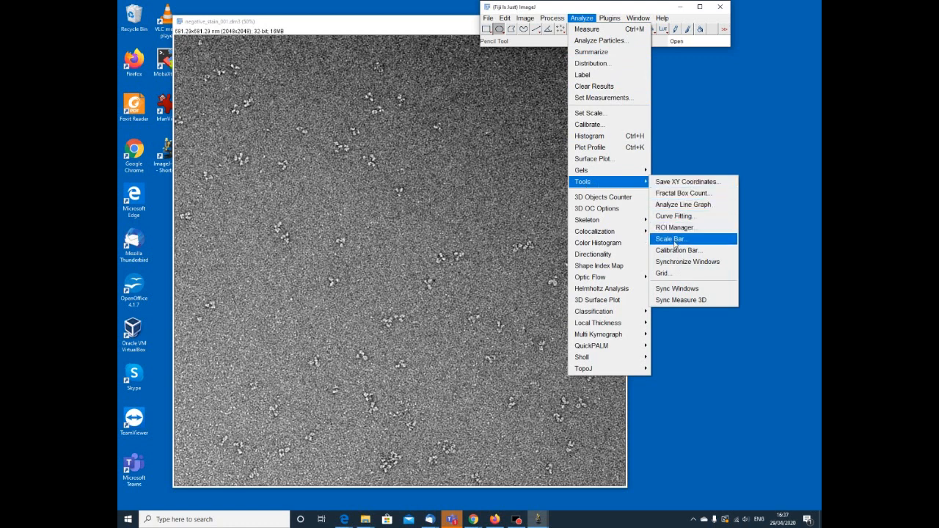
click(676, 240)
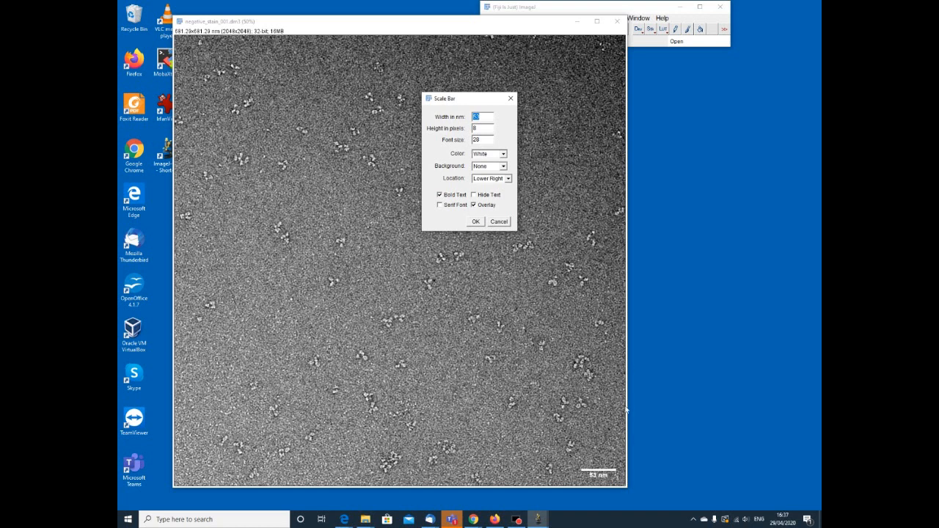
click(484, 115)
key(BackSpace)
text(100)
double_click(486, 128)
key(BackSpace)
text(2)
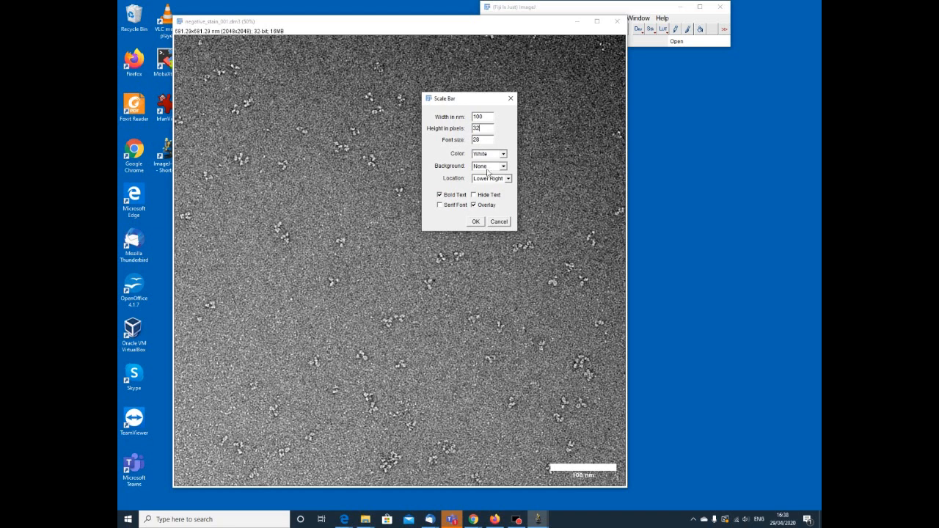
click(476, 221)
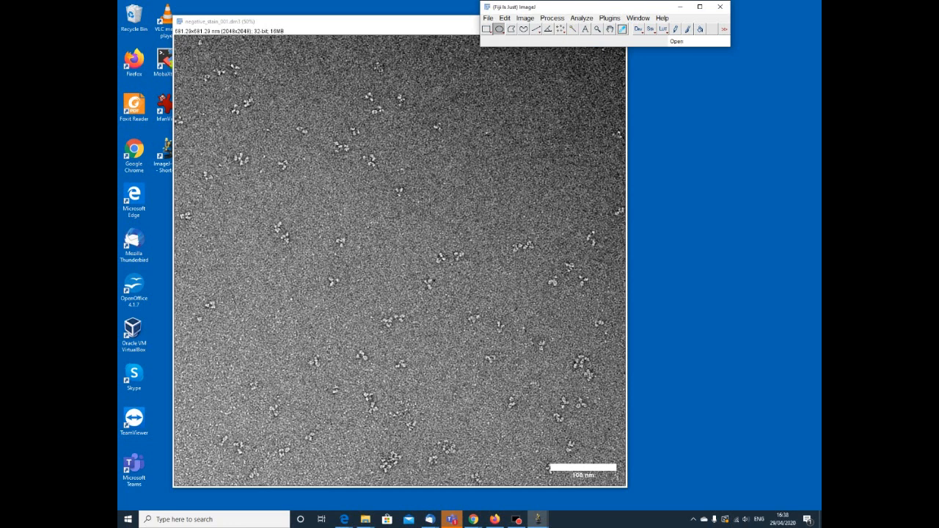
Save the image as a JPEG named negative_stain_001_scalebar.jpg in the data folder and close the image.
click(489, 17)
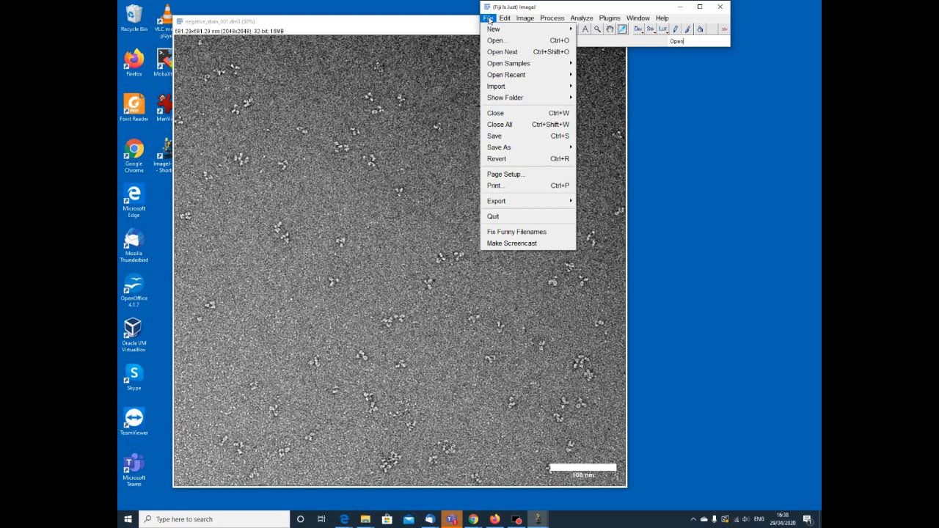
mouse_move(496, 149)
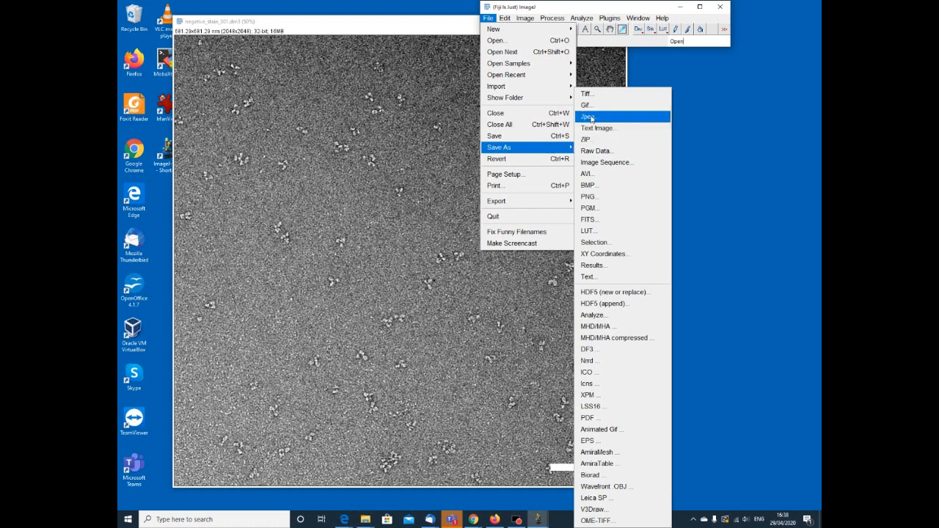
click(592, 117)
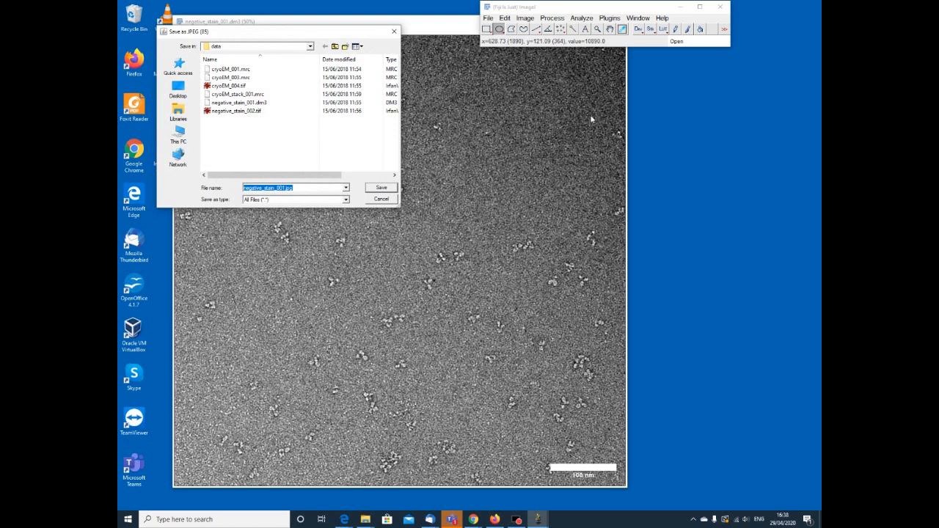
click(284, 188)
text(scale)
key(BackSpace)
key(BackSpace)
key(BackSpace)
key(BackSpace)
key(BackSpace)
text(_scalebar)
key(Return)
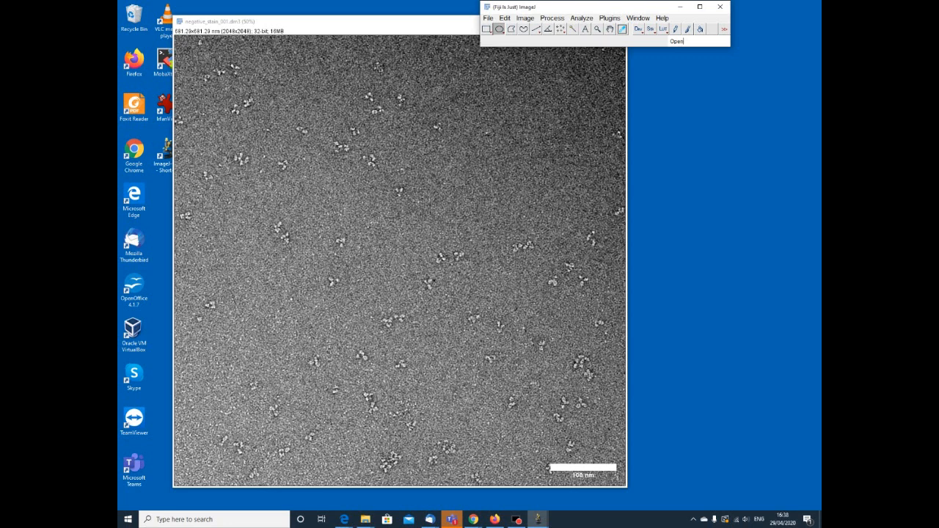
click(421, 26)
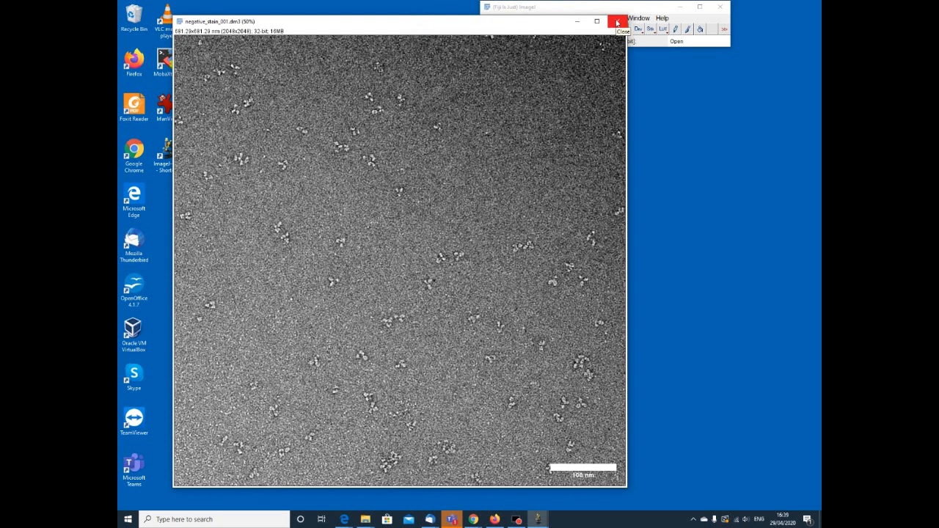
click(617, 23)
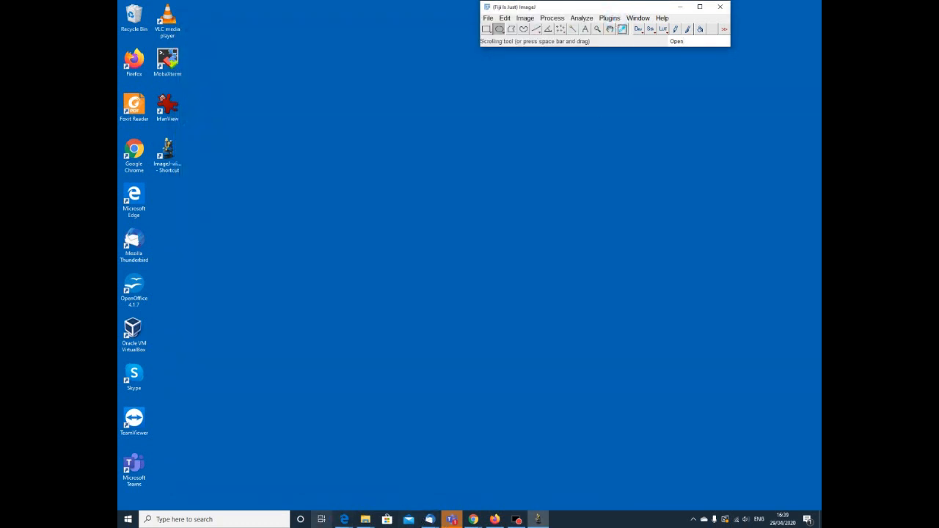
Switch to File Explorer and view negative_stain_001_scalebar.jpg from the data folder, closing the viewer and minimizing the folder when done.
click(365, 521)
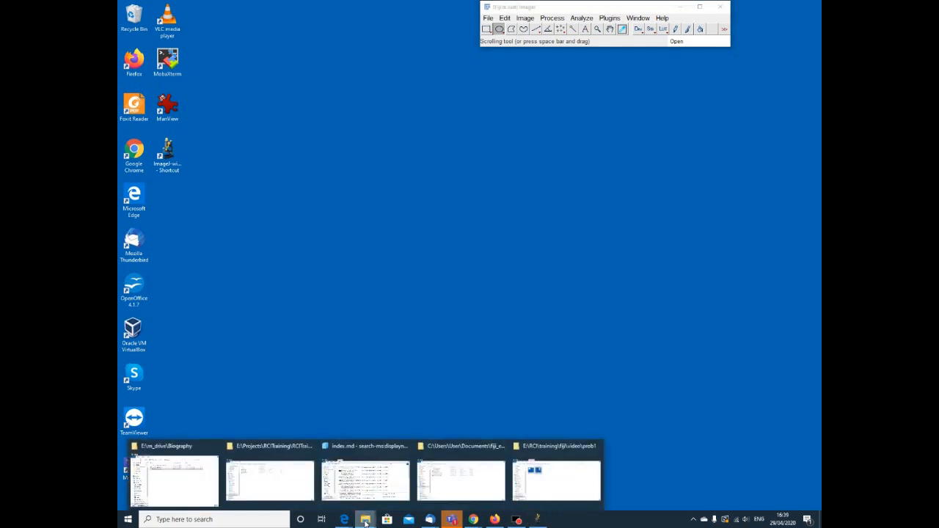
click(462, 482)
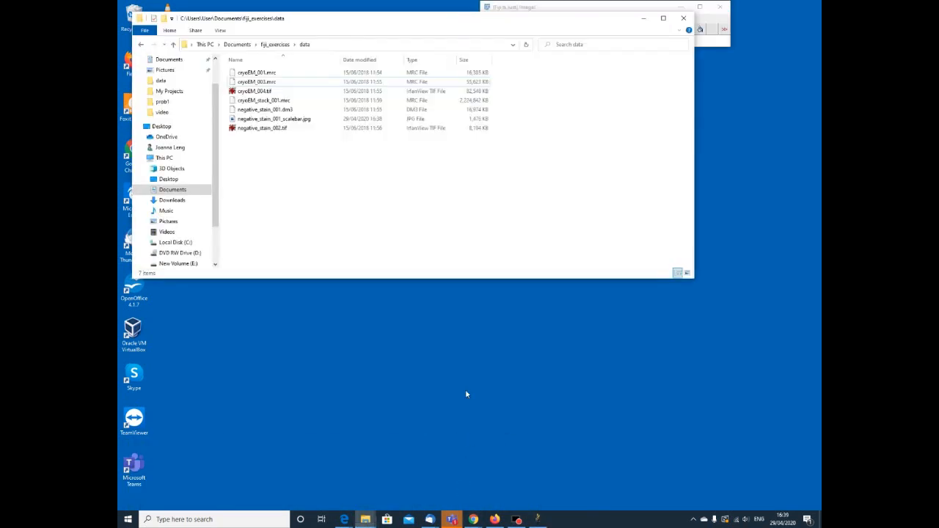
double_click(274, 118)
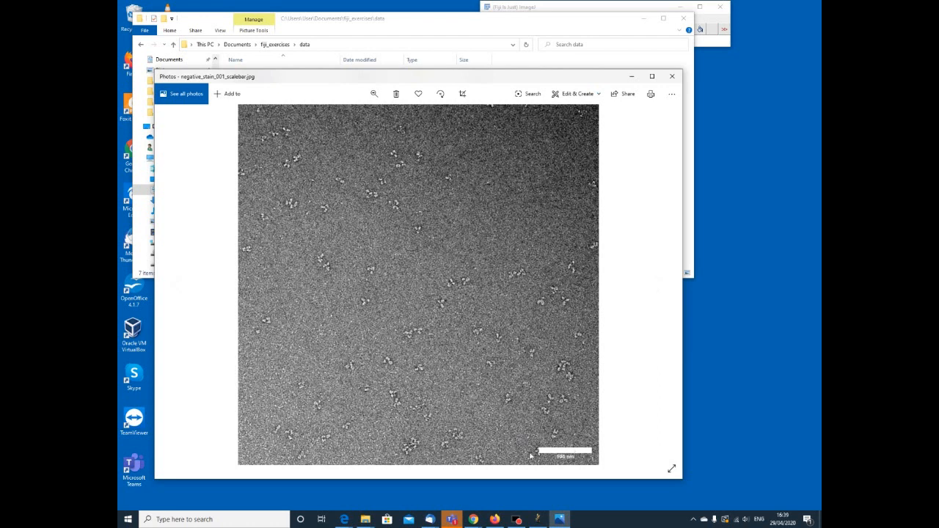
click(673, 77)
click(643, 18)
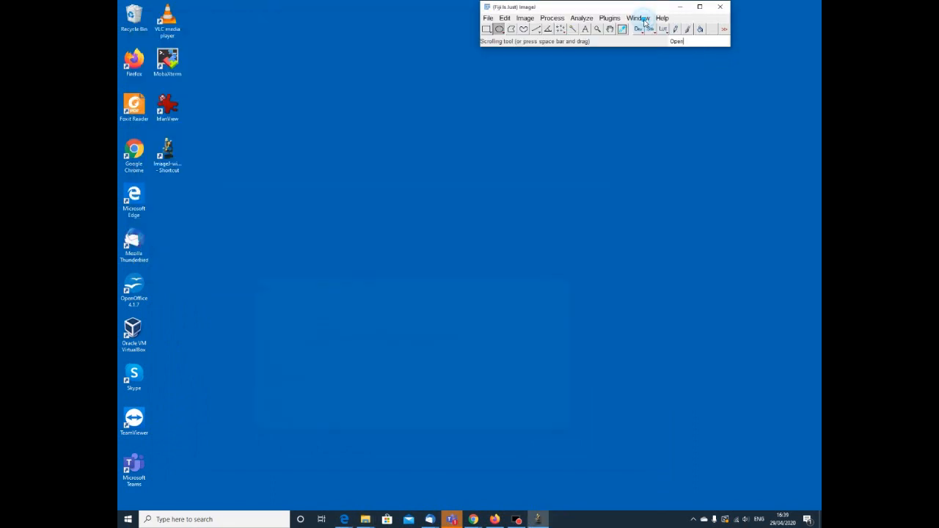